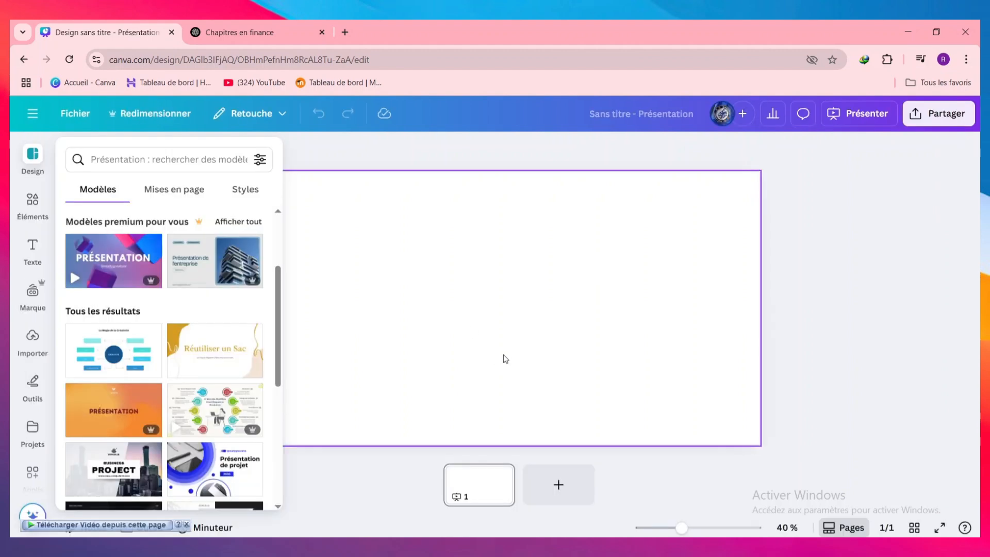
Step: Apply all 10 pages of the template "Présentation Entreprise Bâtiment Minimaliste Moderne Gris et Bleu" to the blank presentation
click(805, 284)
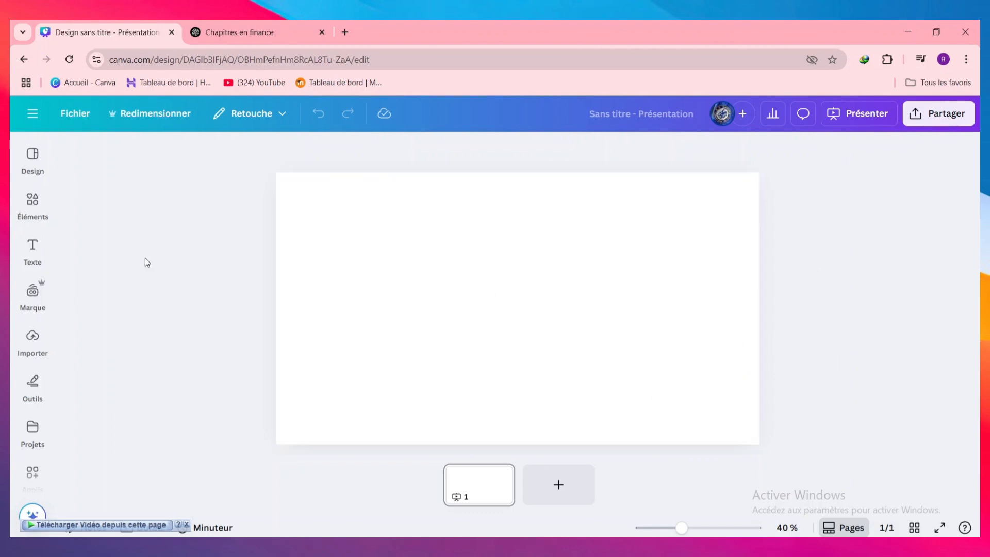
mouse_move(35, 164)
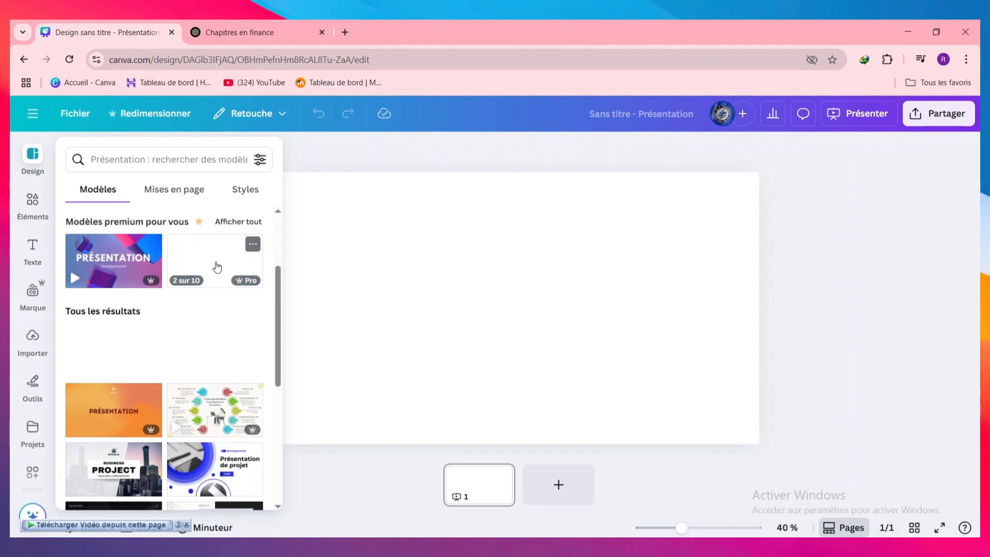
click(216, 266)
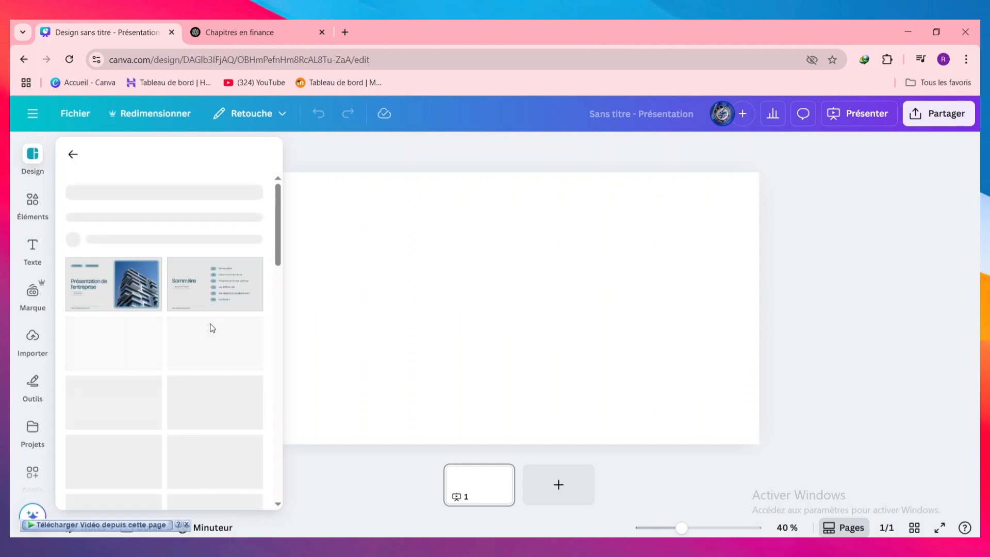
scroll(212, 328, down, 1)
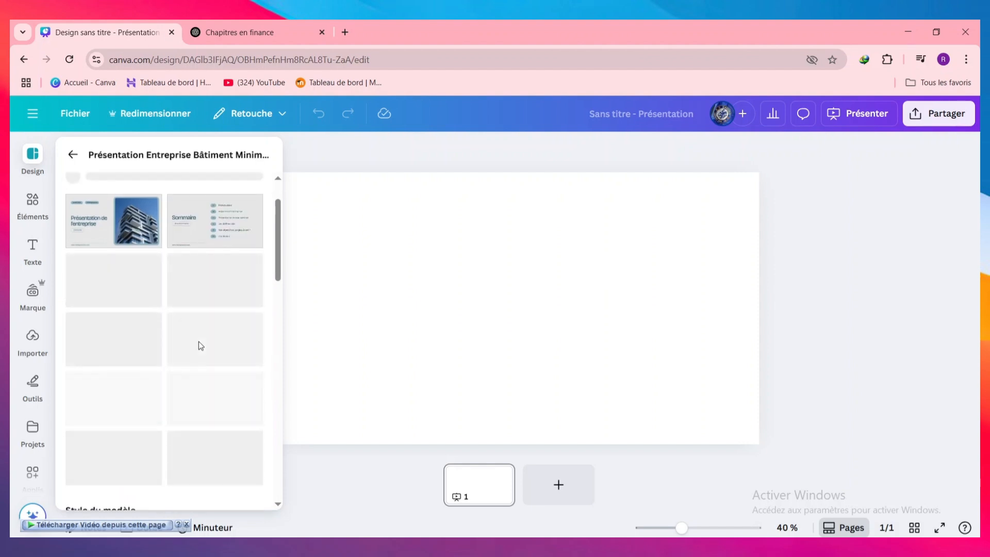
scroll(199, 363, up, 1)
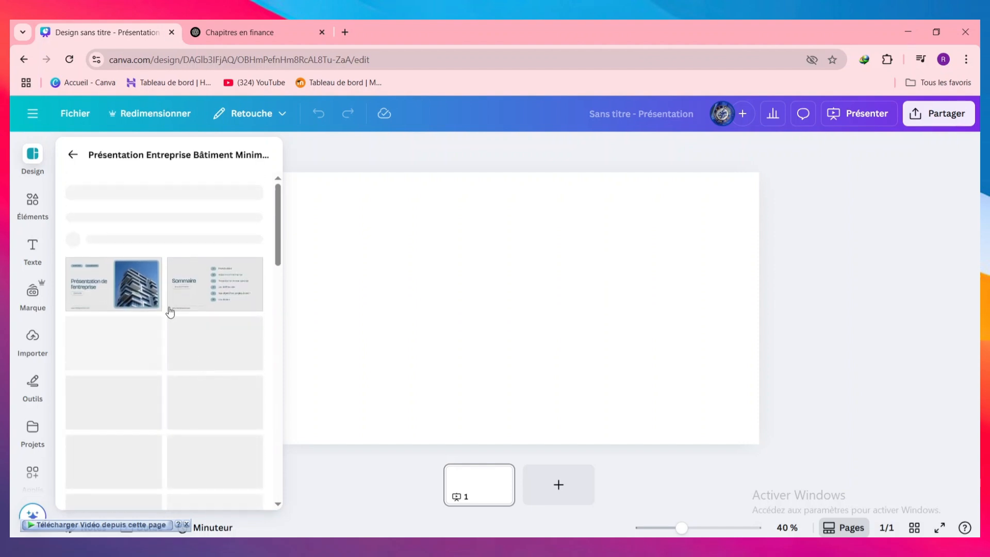
scroll(215, 367, down, 3)
scroll(216, 385, up, 1)
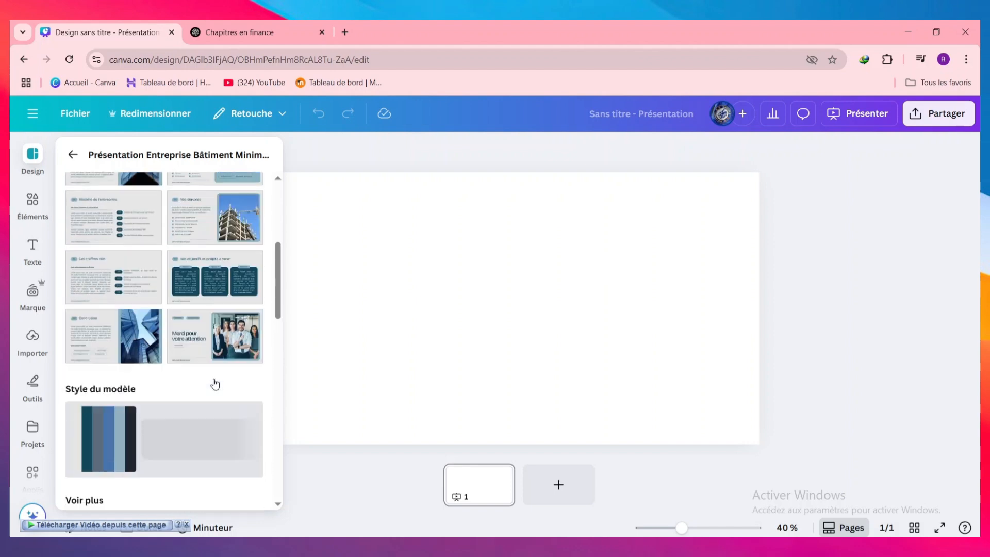
scroll(206, 379, up, 5)
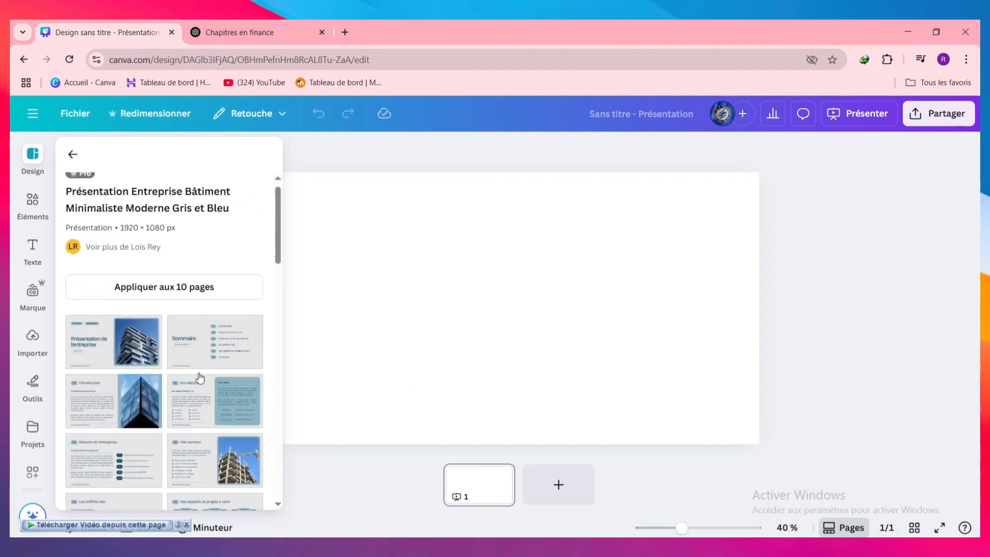
click(183, 301)
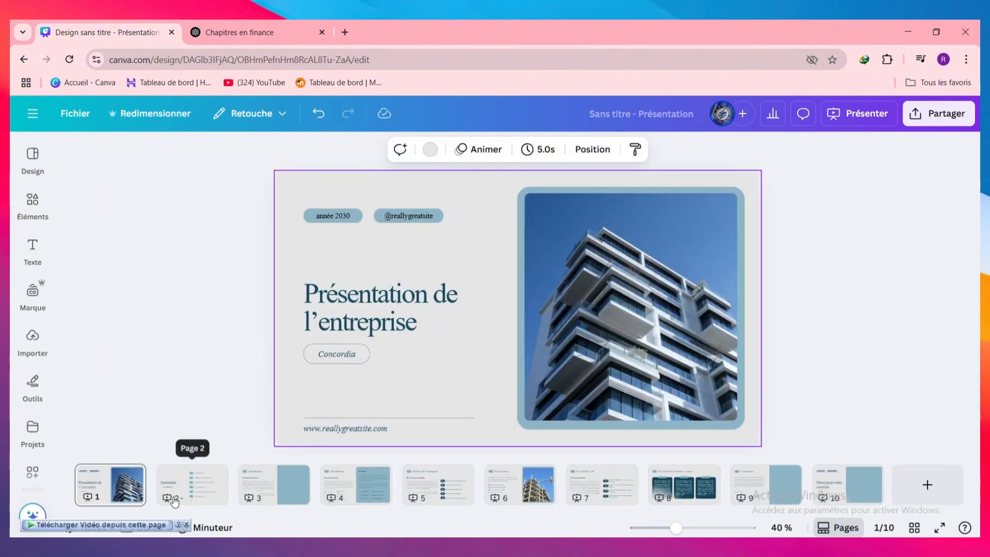
Step: Replace the year label on the cover page with "Edition 2025"
click(275, 479)
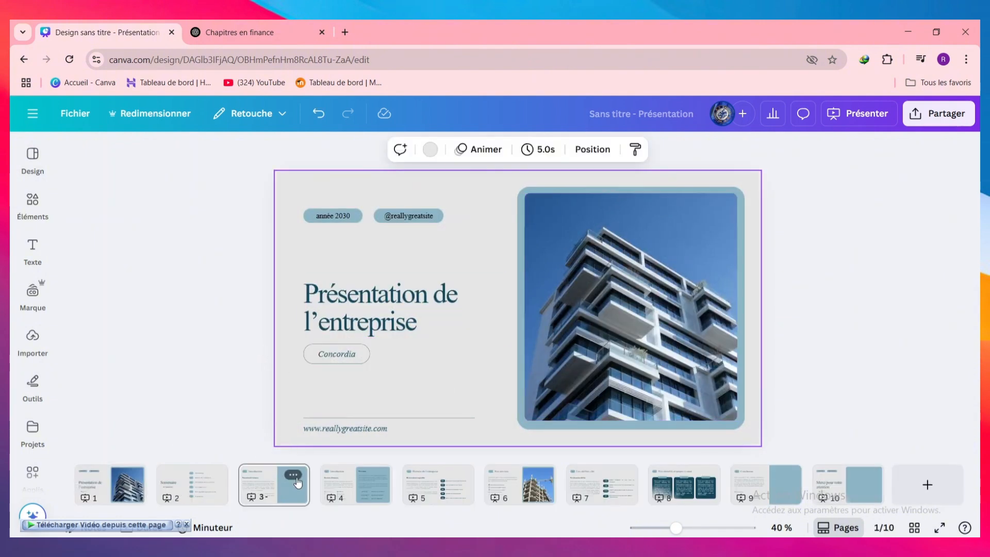
click(361, 484)
click(447, 485)
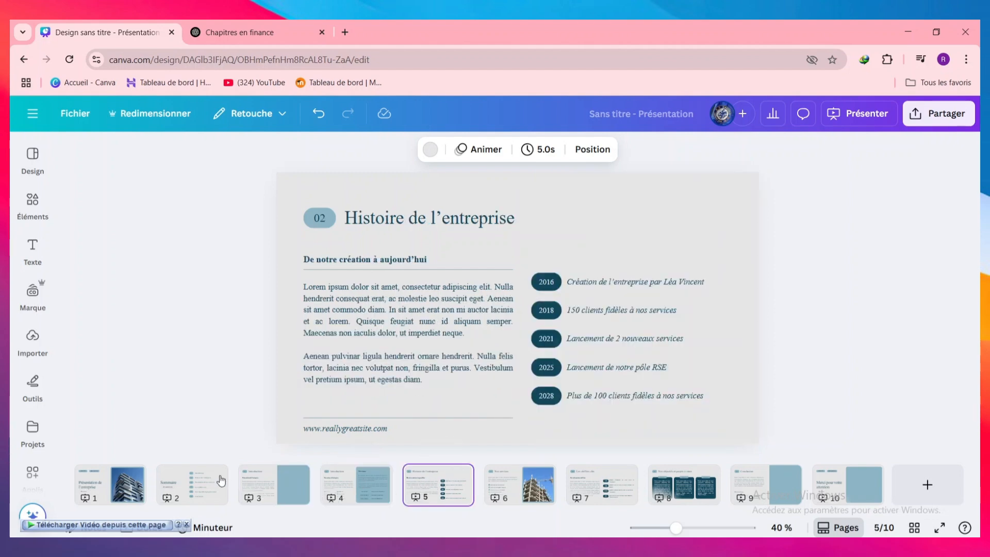
click(116, 485)
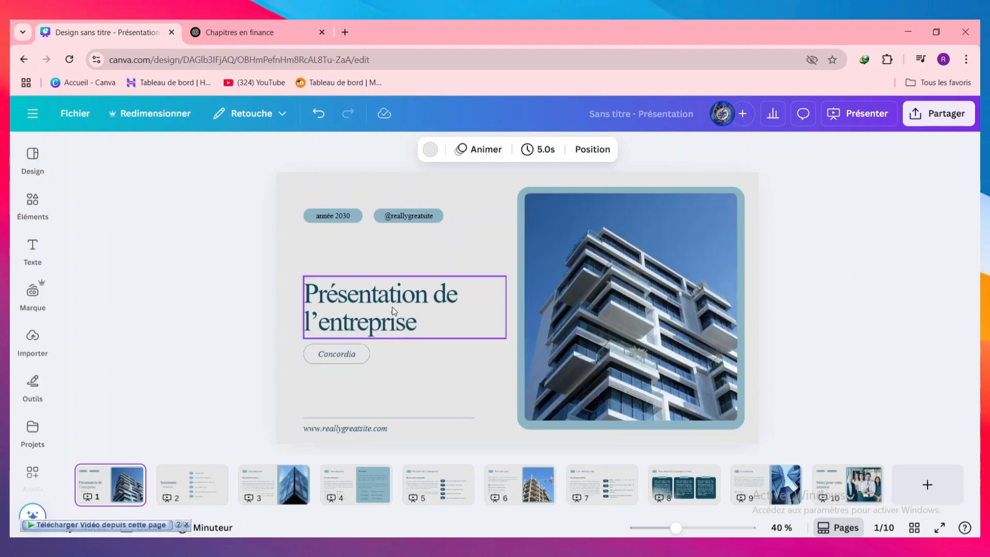
click(392, 307)
click(392, 307)
click(341, 218)
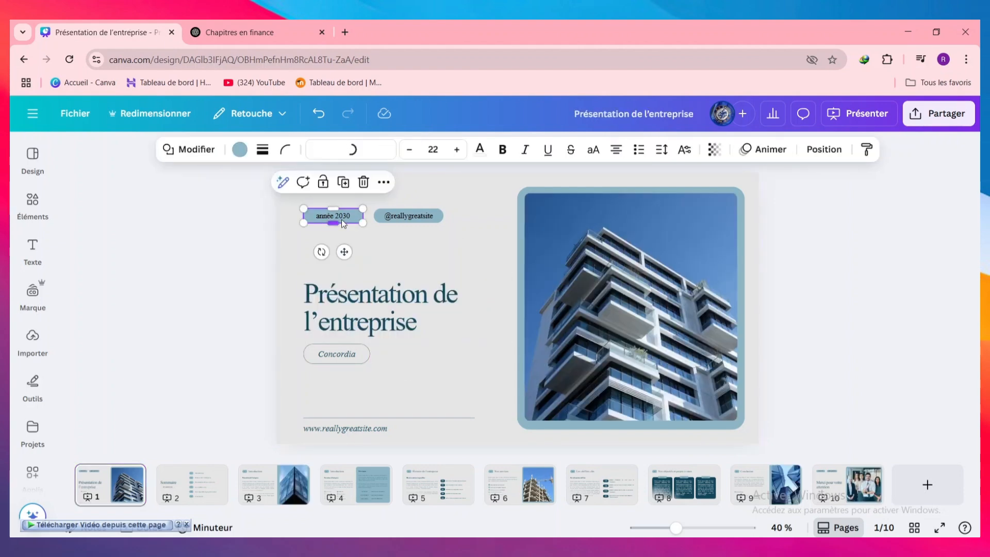
double_click(342, 216)
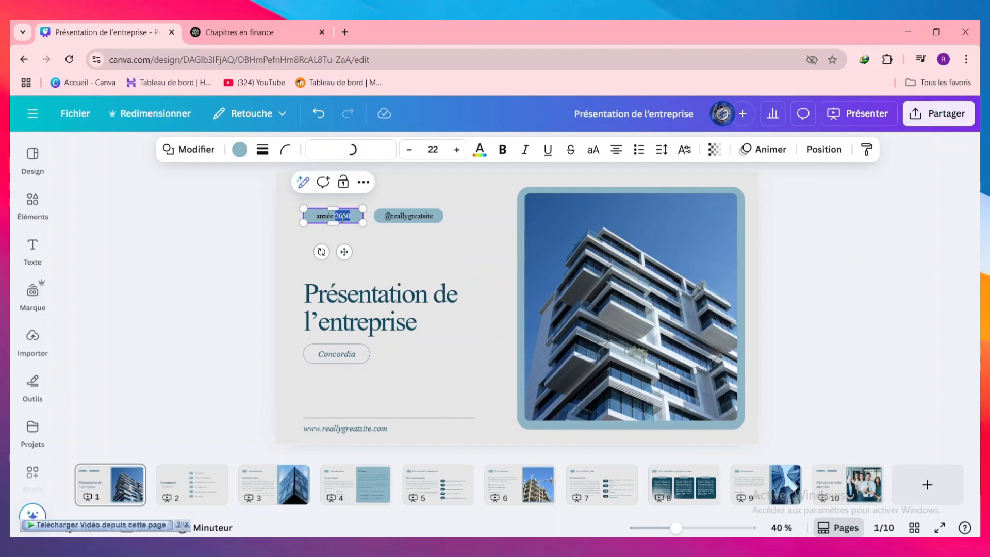
triple_click(342, 217)
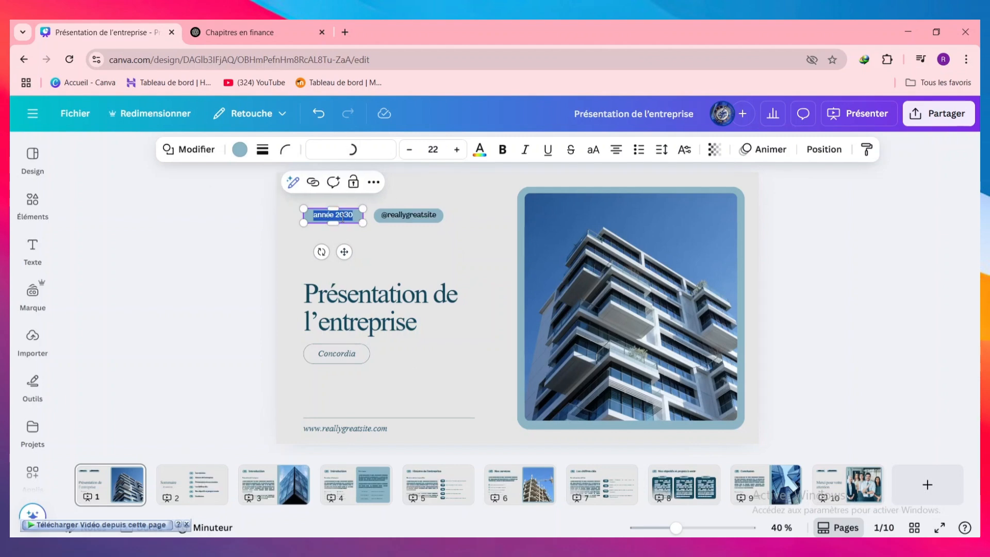
key(BackSpace)
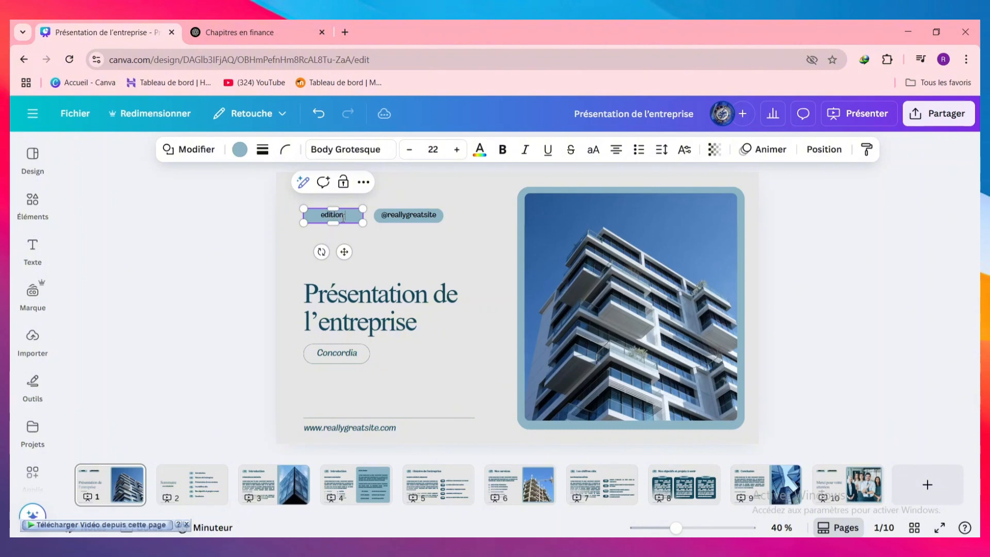
text(edition 2025)
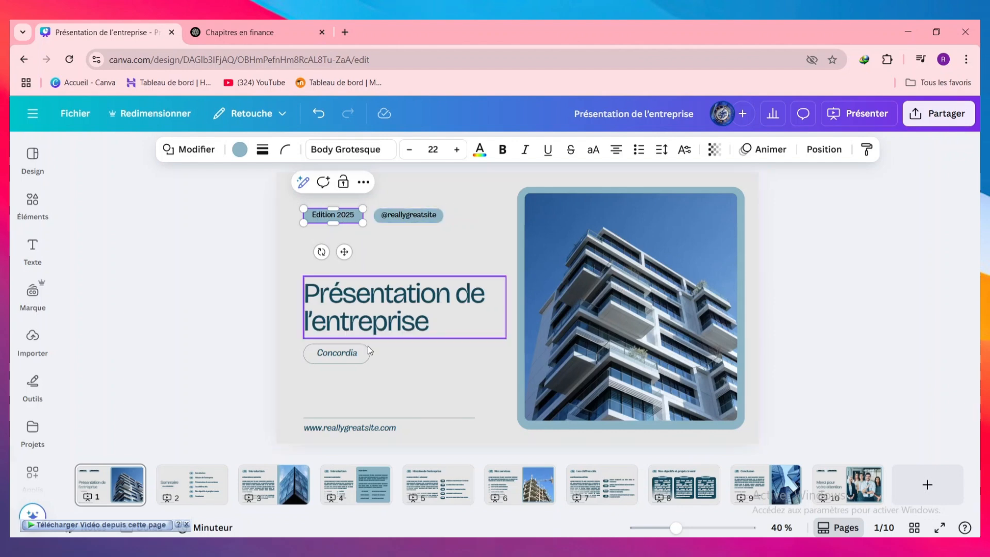
Step: On the Sommaire page, rename entries 01 to 05 as Introduction à la finance, Analyse financière, Gestion de trésorerie et budget, Investissement et rentabilité and Financement de l'entreprise
click(225, 470)
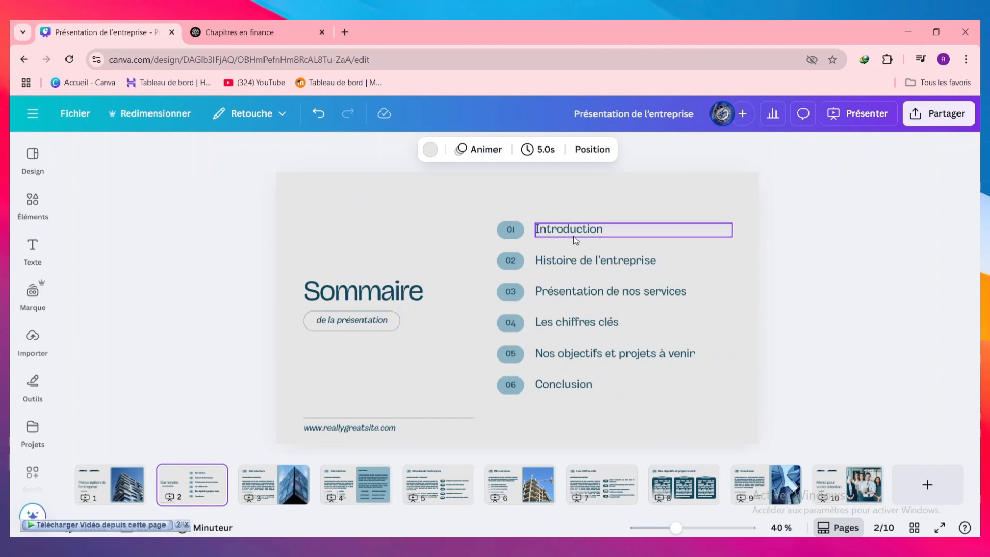
click(602, 224)
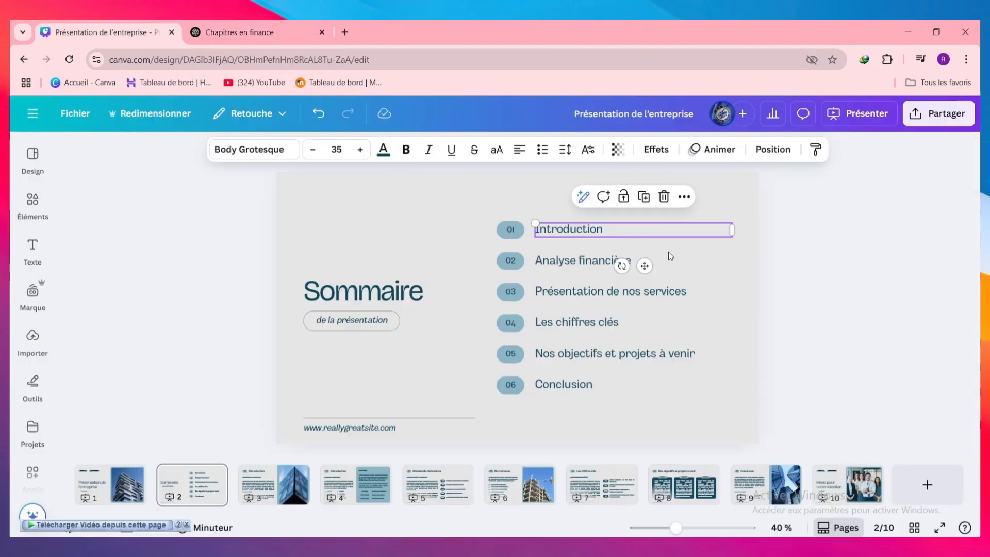
double_click(630, 228)
text(Introduction à la finance)
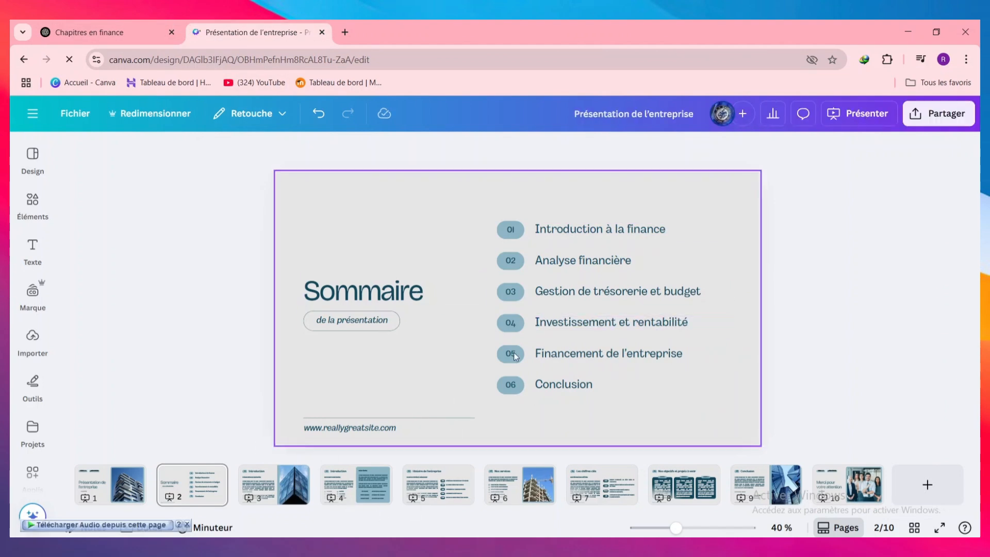
Step: Replace the page 3 title with "Introduction à la finance", copied from the chapter list in ChatGPT
click(268, 490)
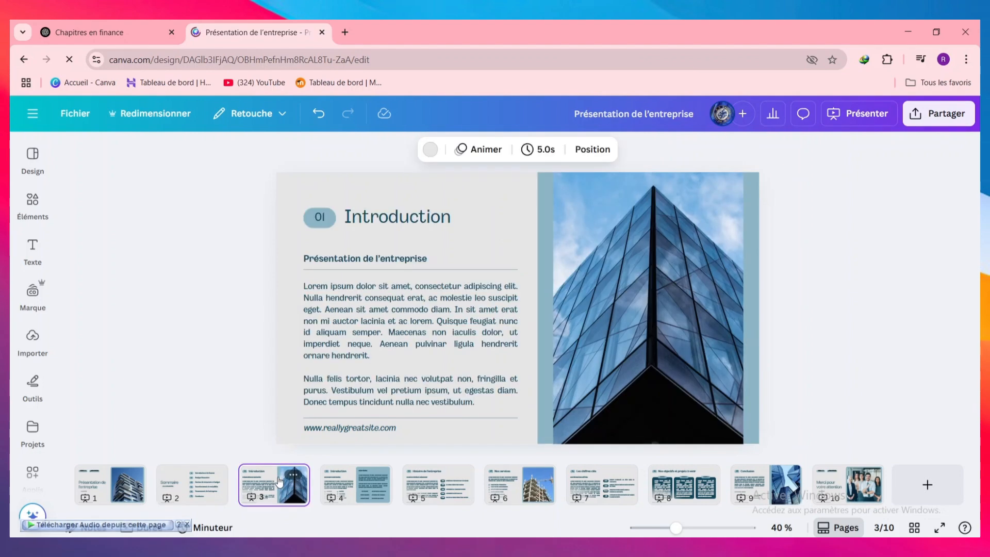
click(398, 209)
click(402, 212)
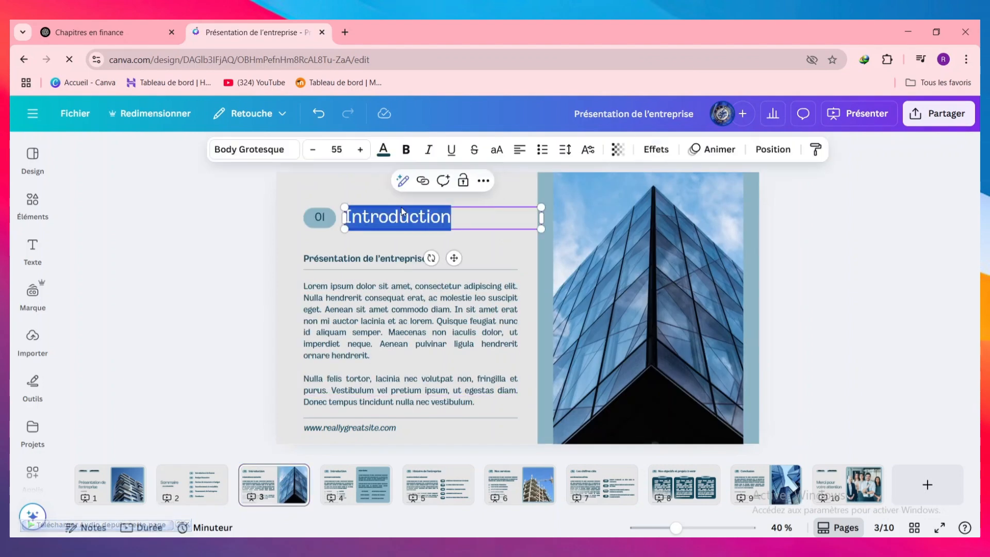
click(129, 26)
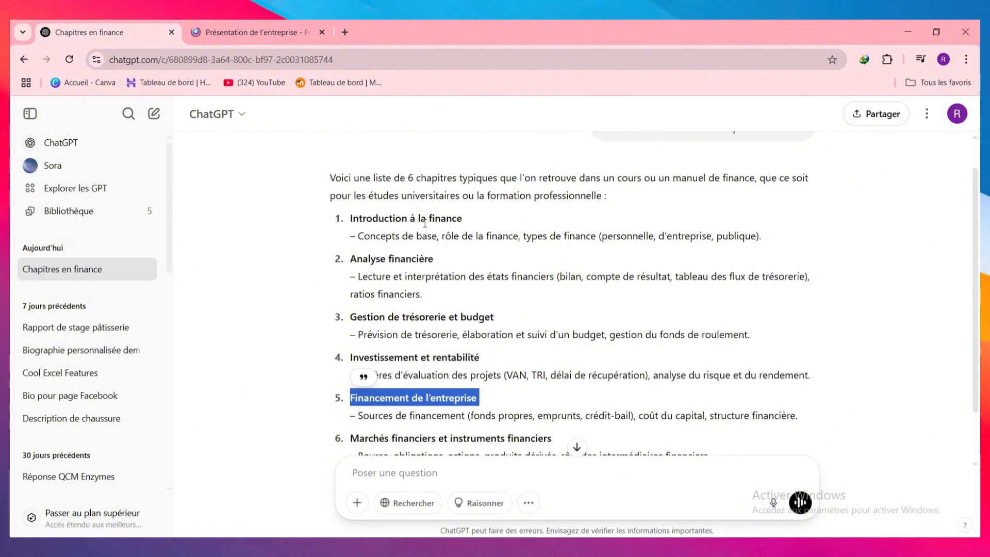
drag(351, 219, 466, 219)
key(ctrl+c)
click(256, 32)
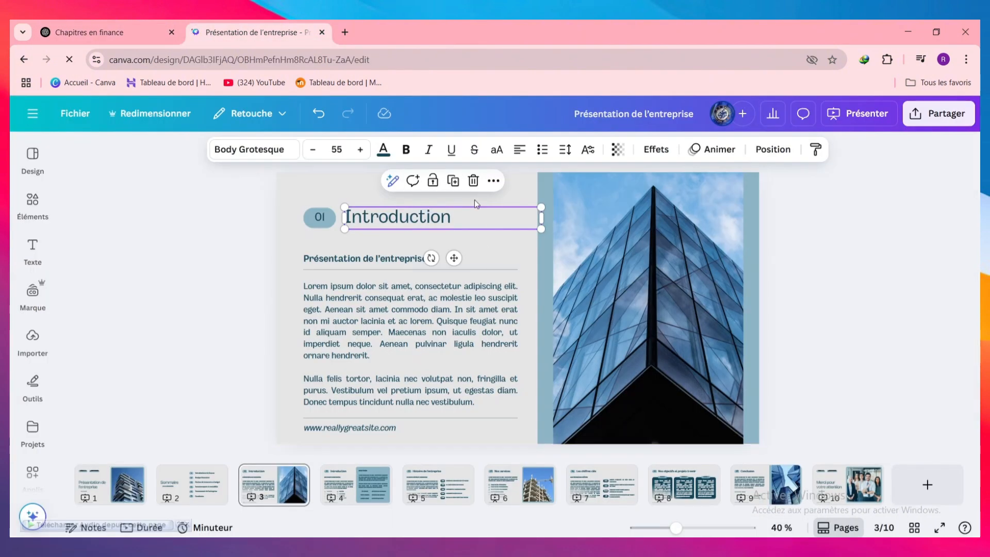
key(ctrl+a)
key(ctrl+v)
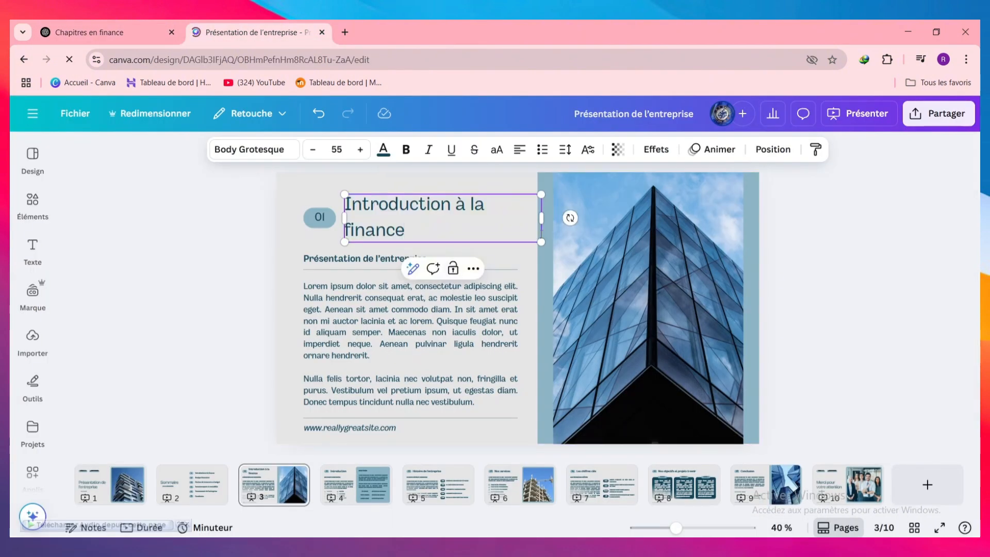
click(471, 176)
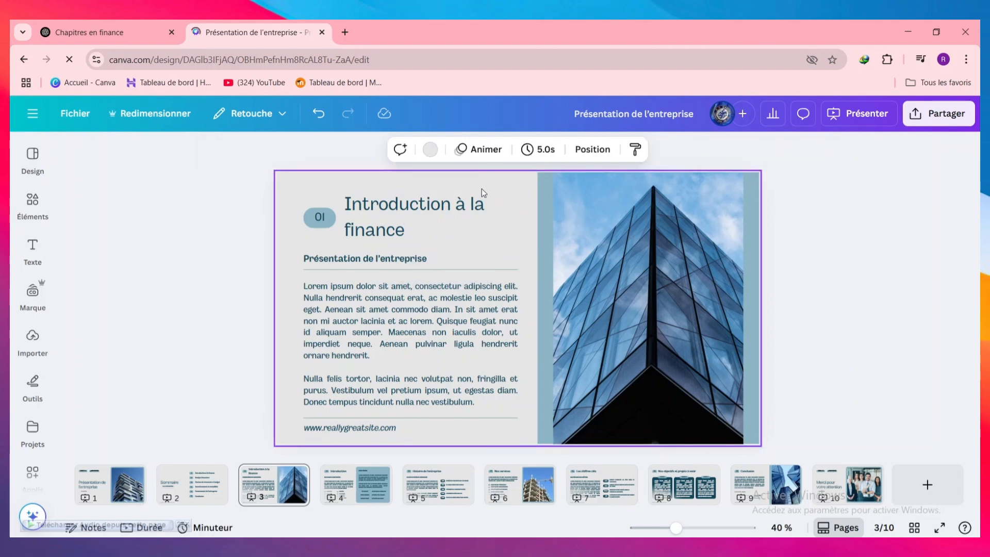
click(455, 217)
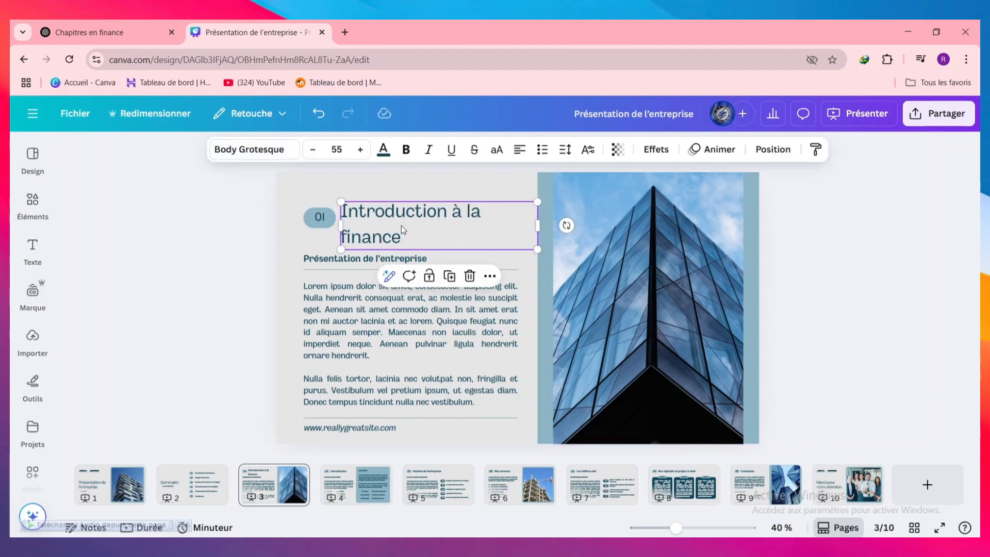
drag(401, 225, 407, 218)
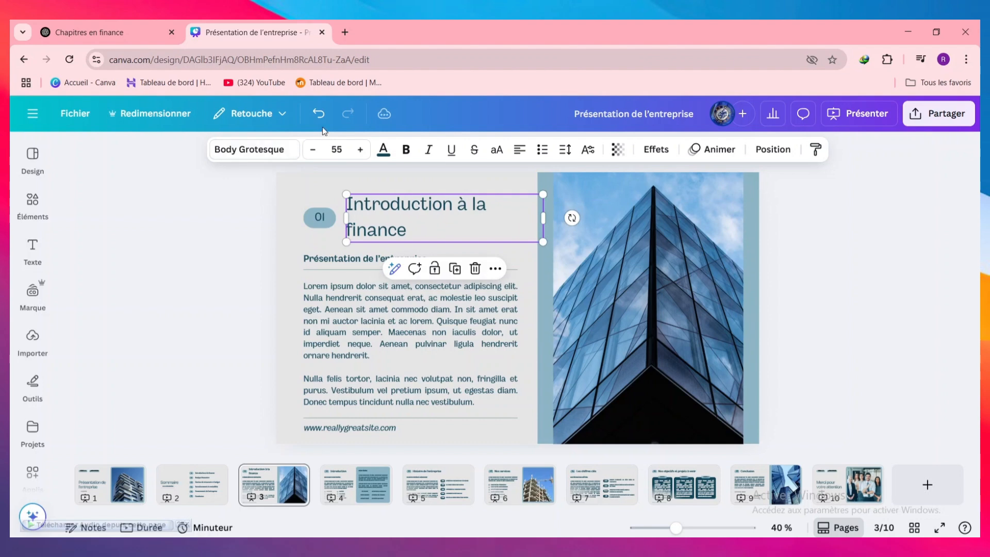
click(319, 113)
Step: Move the 01 badge on page 3 up beside the first line of the title
click(320, 214)
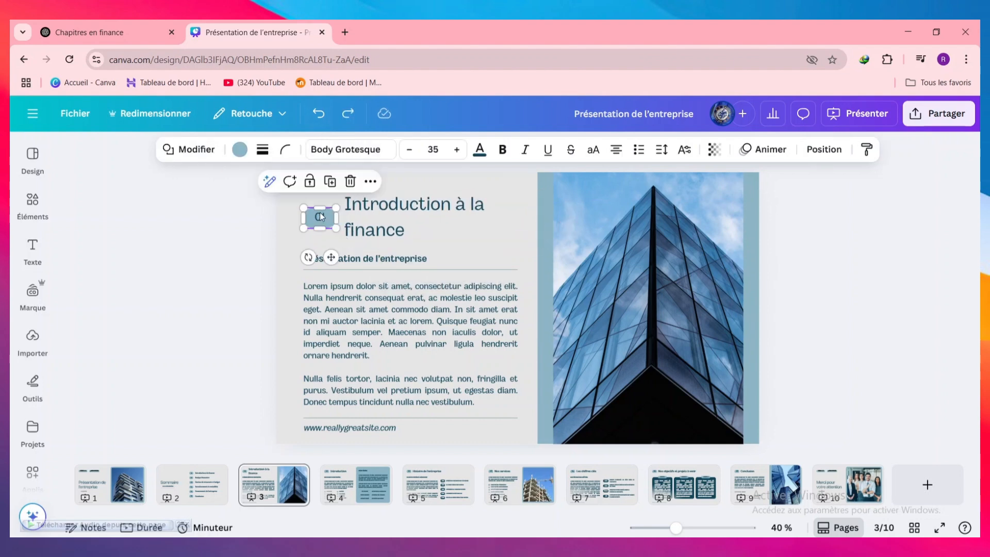
drag(320, 214, 316, 197)
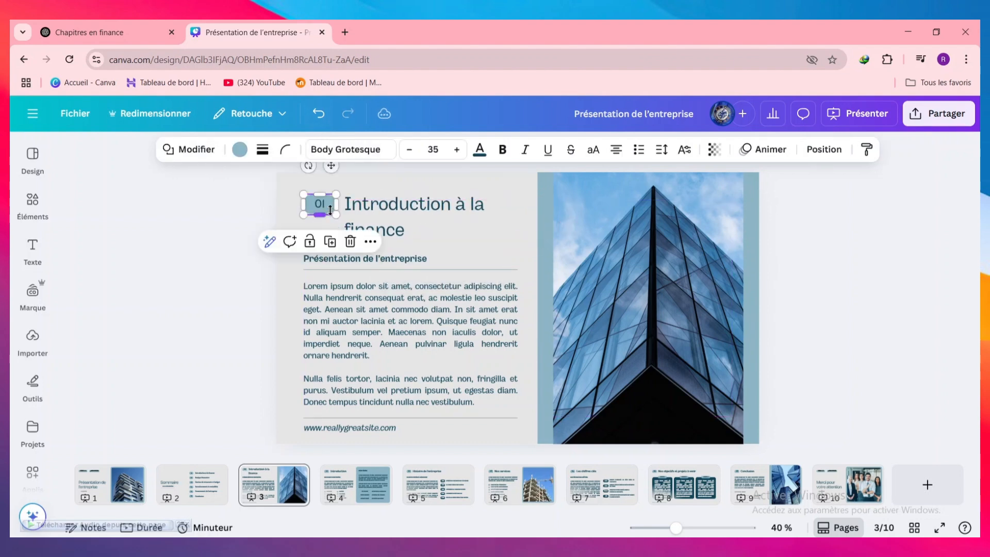
click(402, 179)
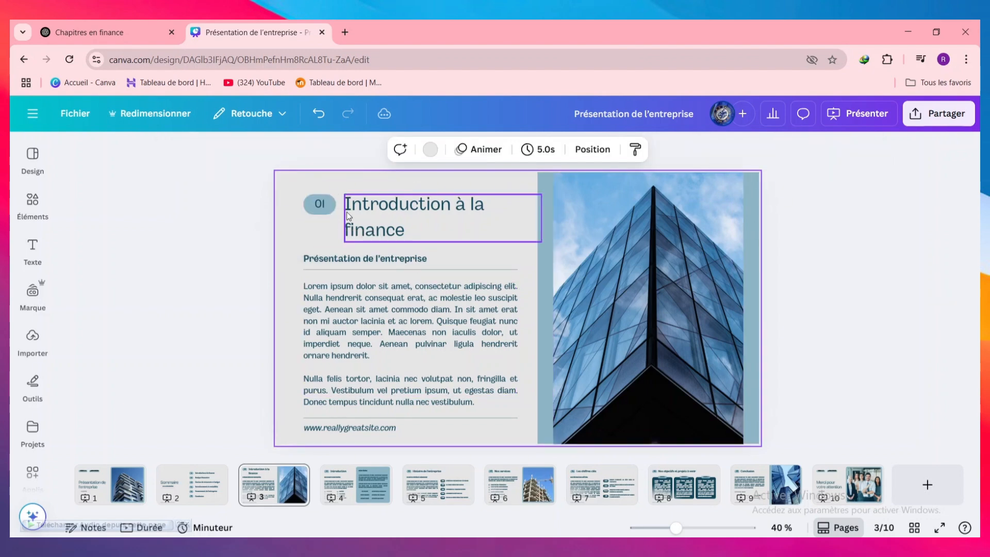
key(ctrl+z)
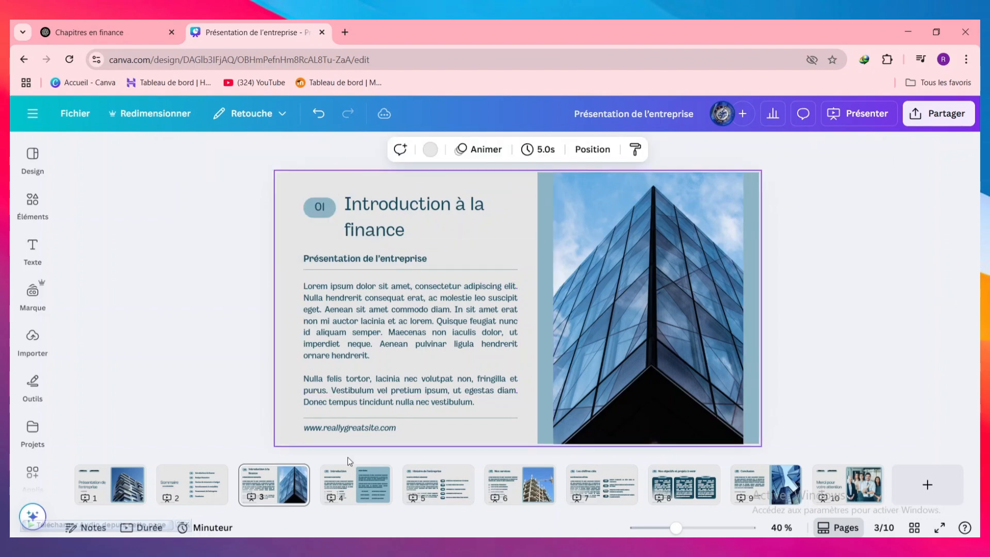
Step: Retitle page 5 as "Analyse financière" and page 6 as "Gestion de trésorerie et budget", and return to the Sommaire page
click(353, 481)
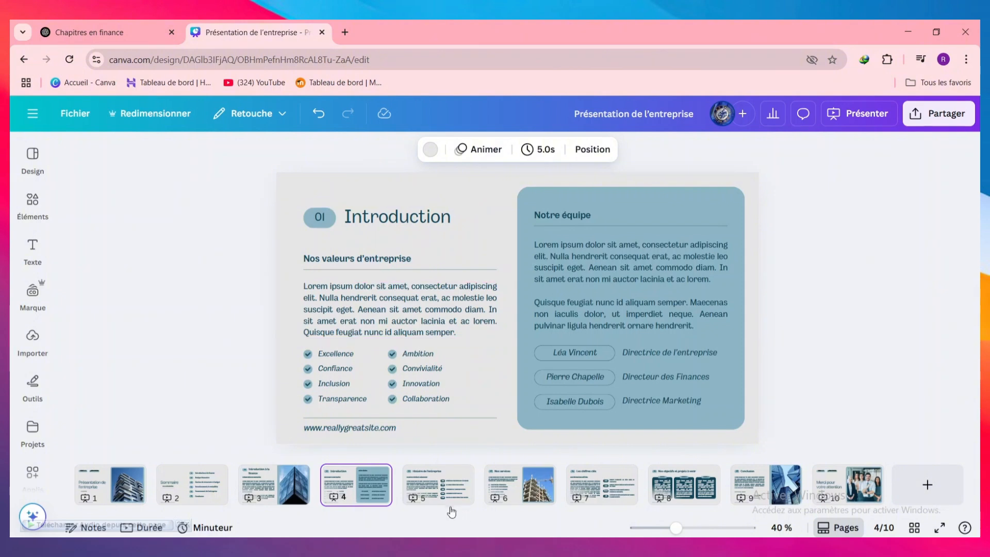
click(440, 484)
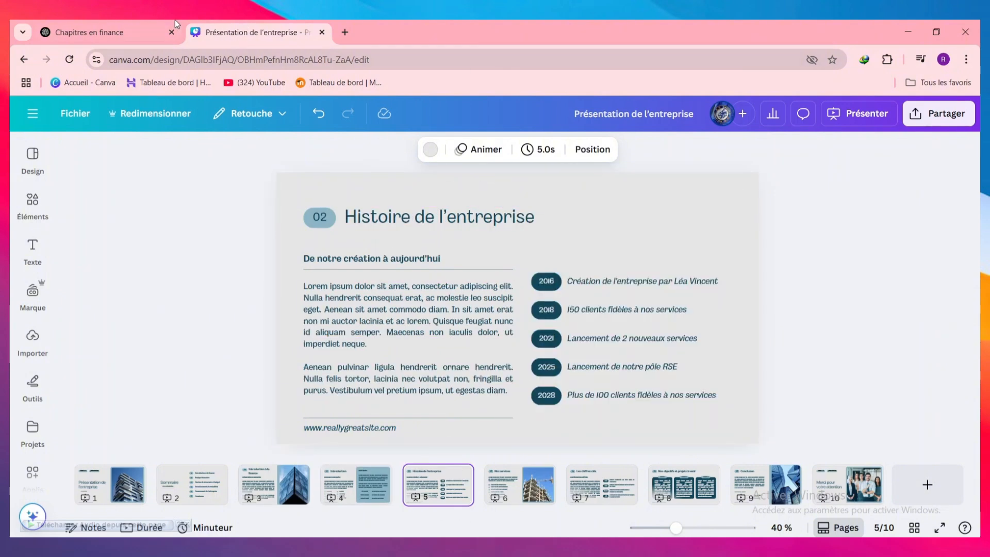
key(Down)
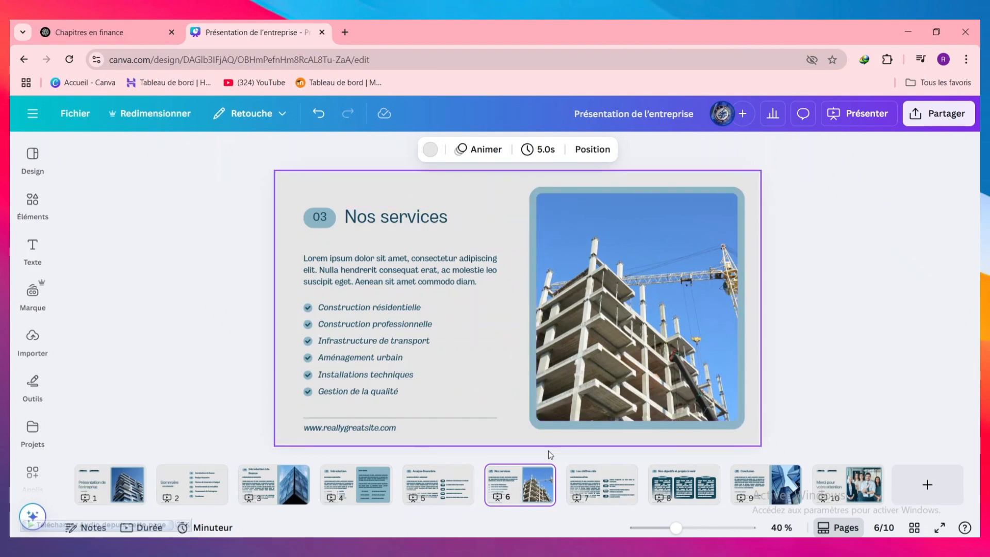
click(219, 477)
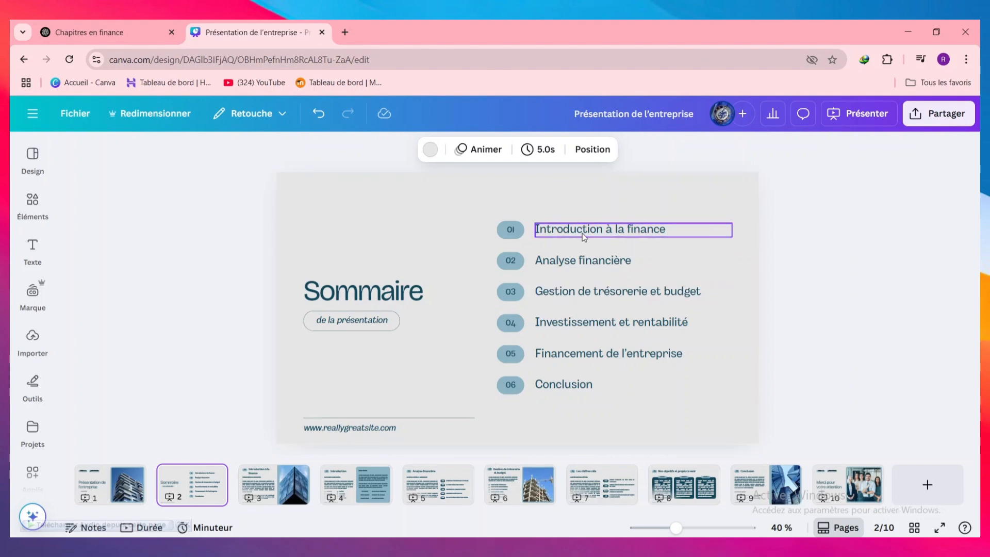
Step: Link the Sommaire entry "Introduction à la finance" to page 3 of the presentation, with the display mode Lien
click(600, 228)
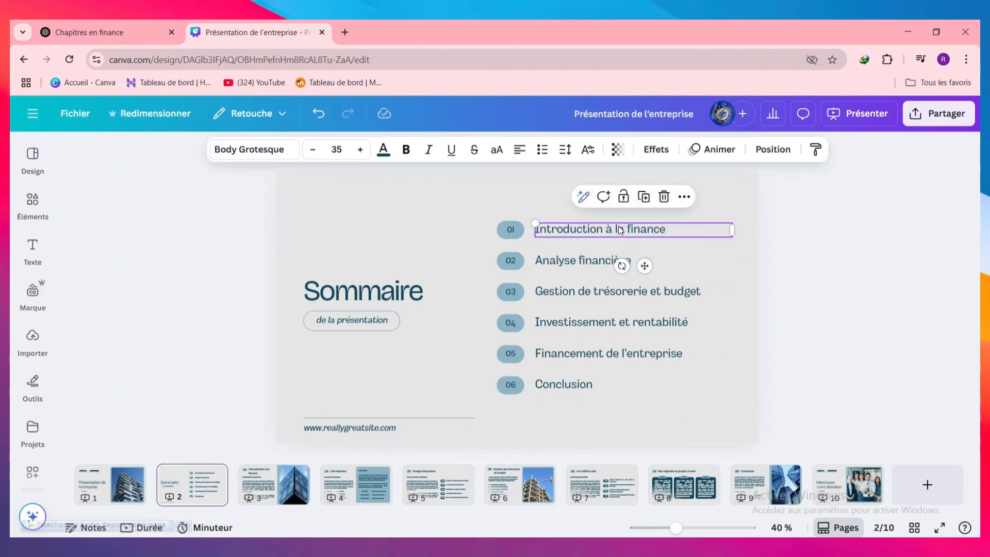
right_click(619, 230)
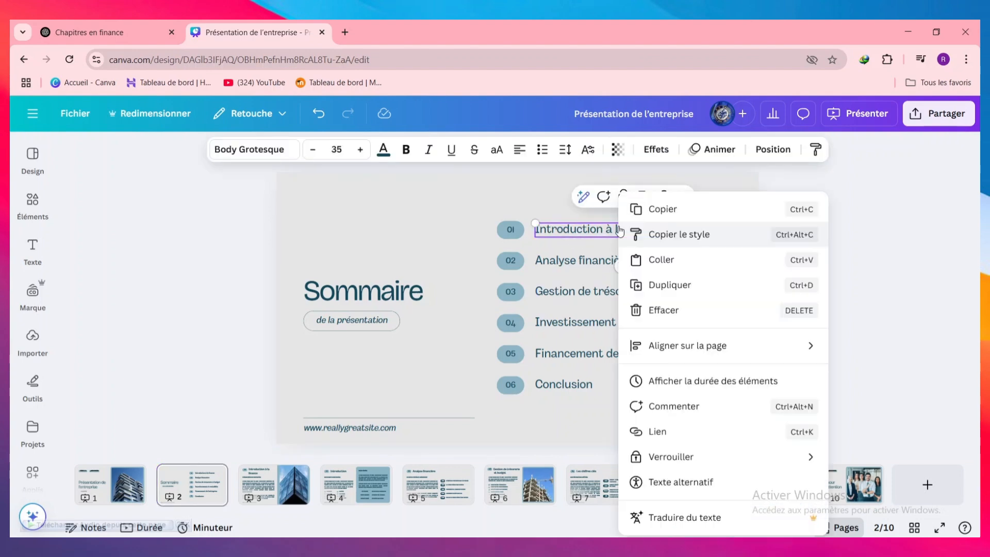
click(706, 432)
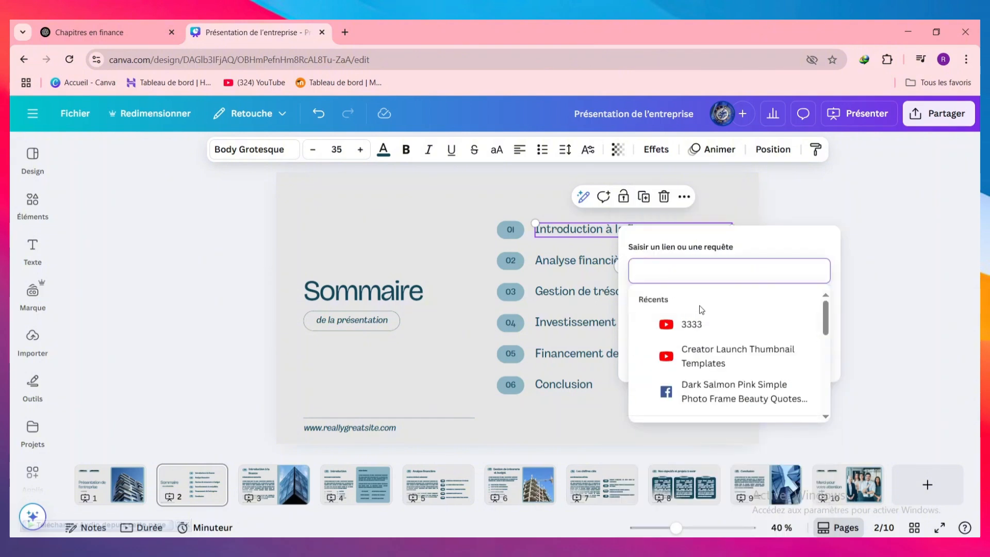
scroll(733, 360, down, 3)
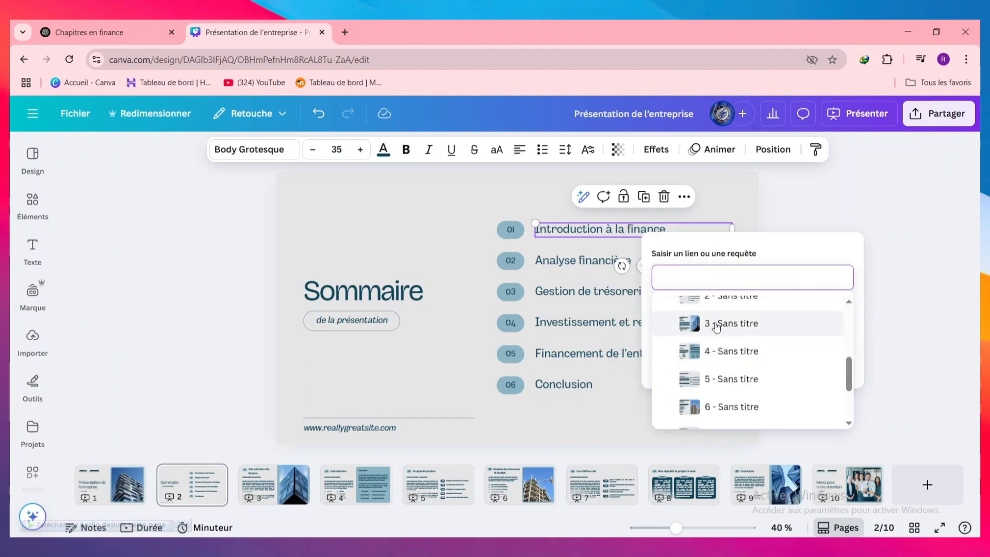
click(743, 326)
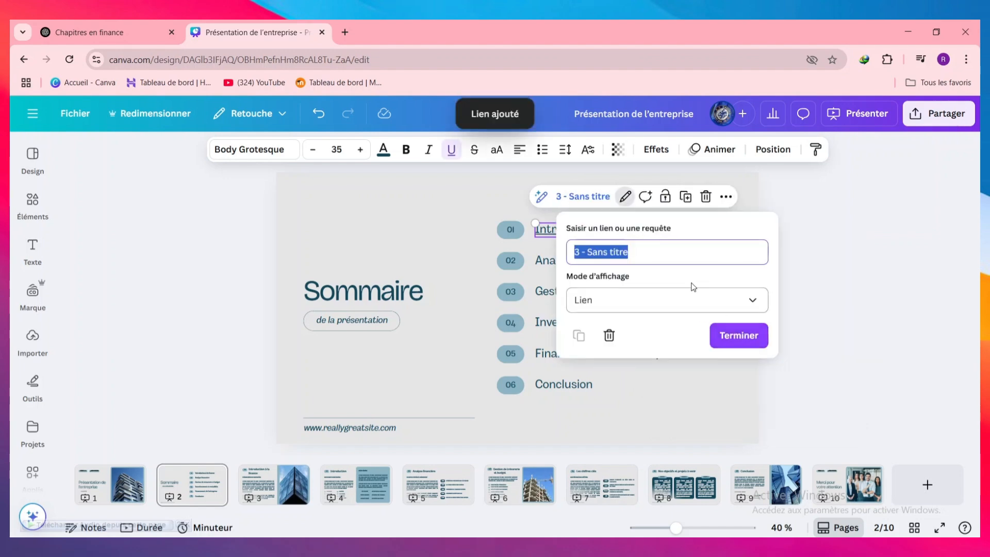
click(743, 335)
Step: Link the Sommaire entry "Analyse financière" to page 5 of the presentation
right_click(583, 265)
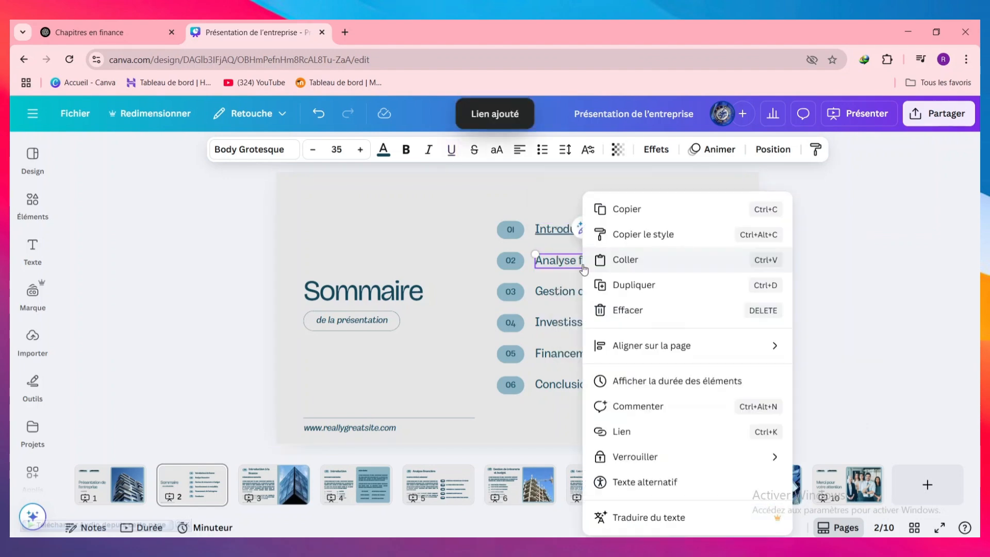
click(640, 434)
scroll(668, 408, down, 2)
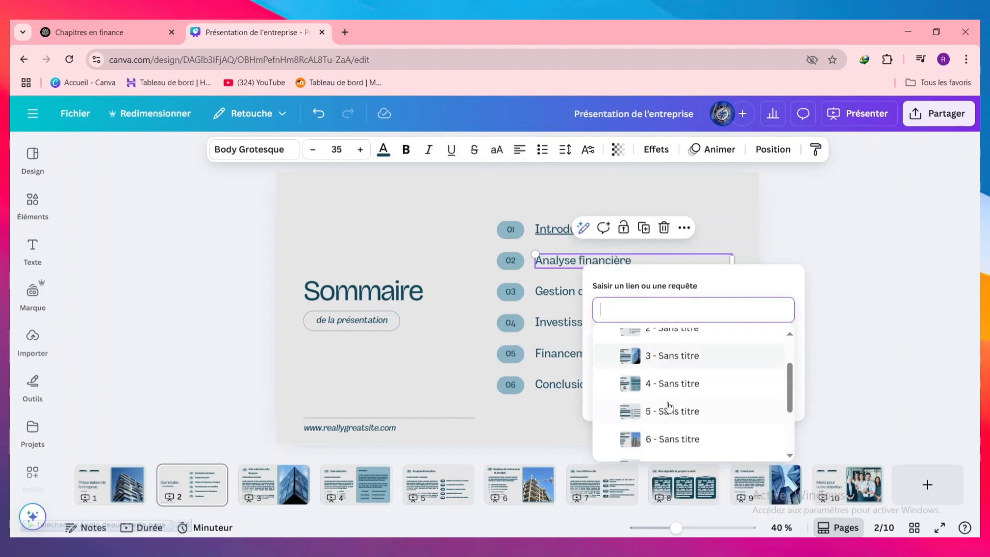
scroll(675, 408, down, 2)
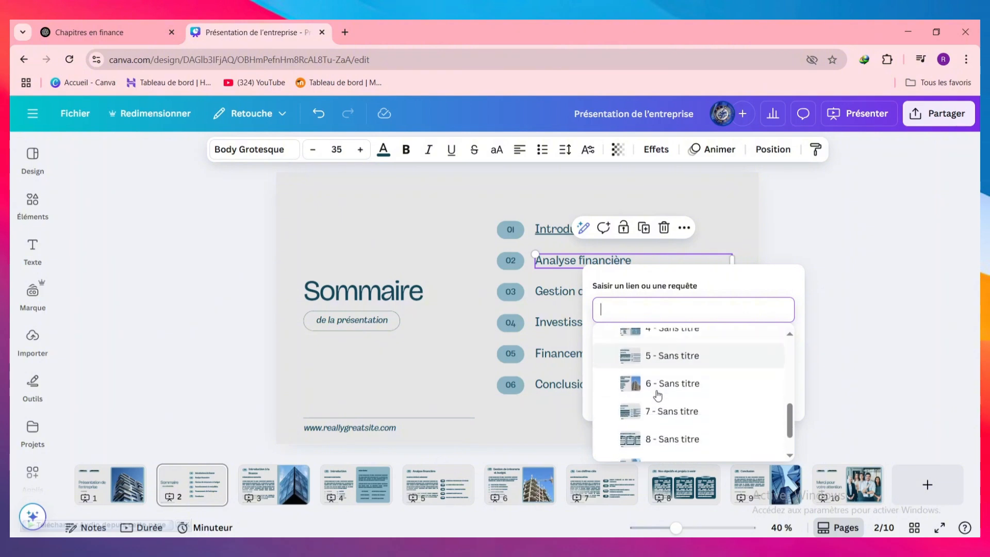
click(671, 380)
Step: Link the Sommaire entry "Gestion de trésorerie et budget" to page 6 of the presentation
click(588, 293)
right_click(588, 293)
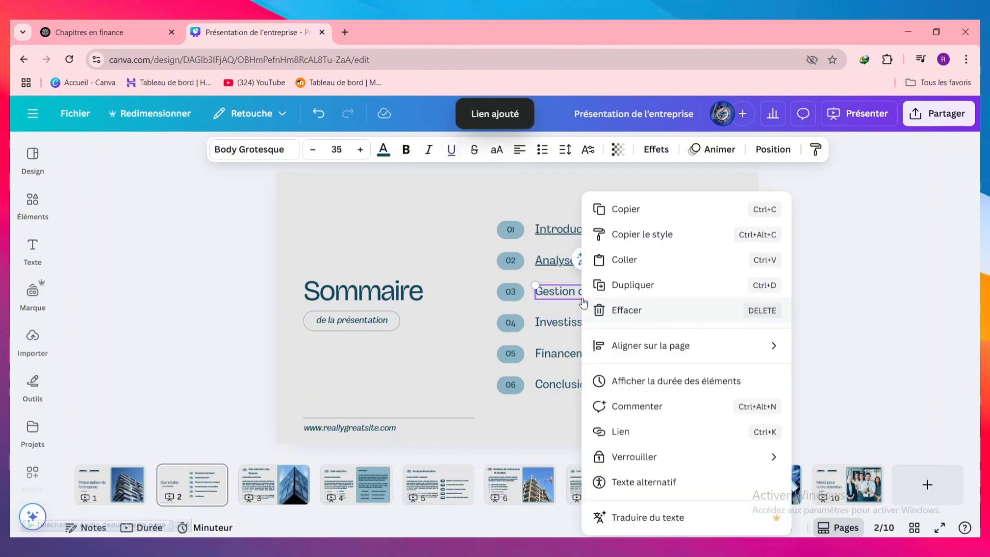
click(846, 316)
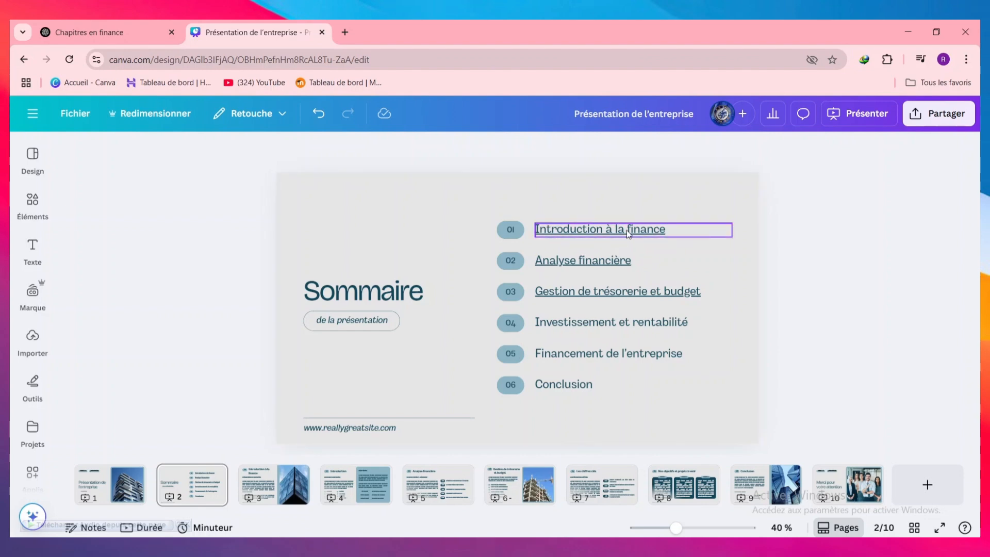
Step: Test the page link on the Sommaire entry "Introduction à la finance" and return to the Sommaire page
right_click(611, 235)
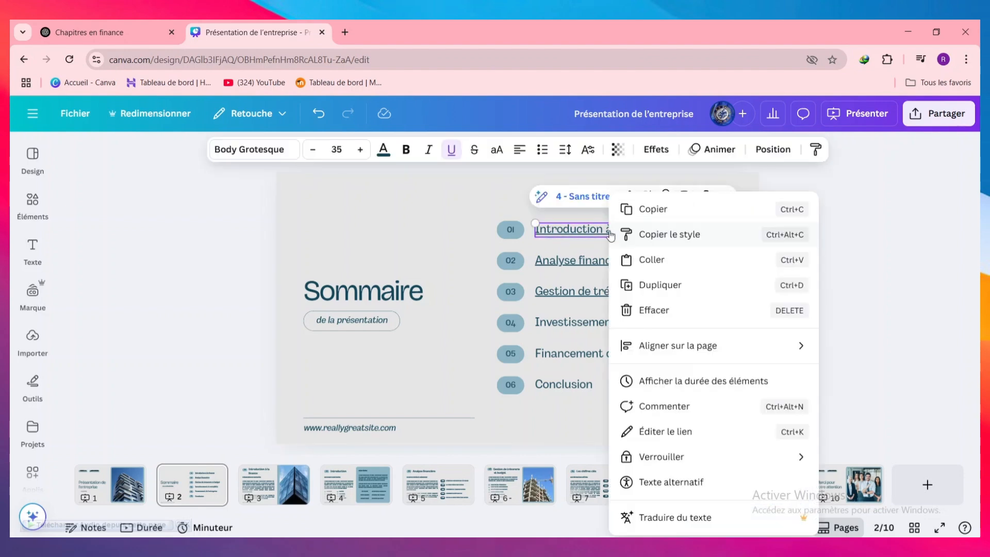
click(586, 206)
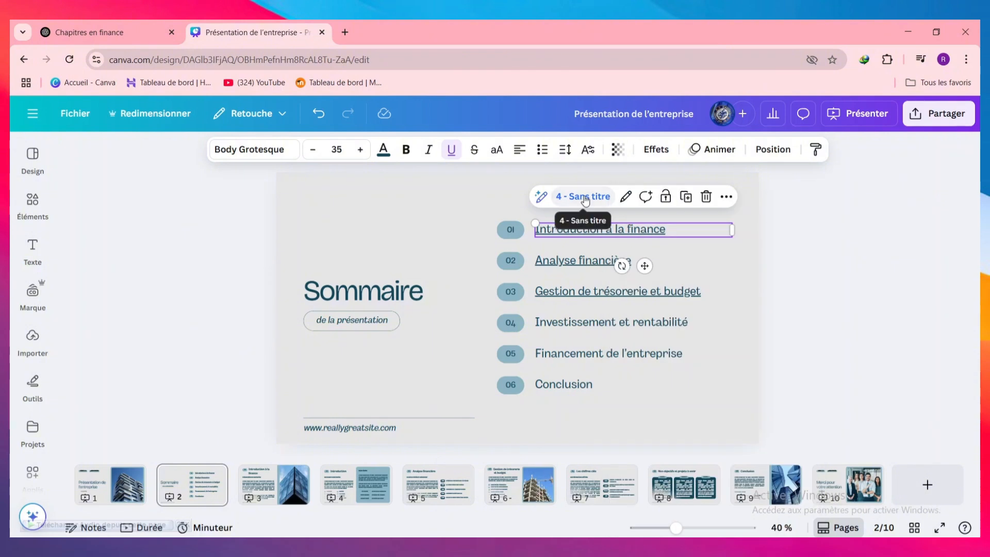
click(588, 201)
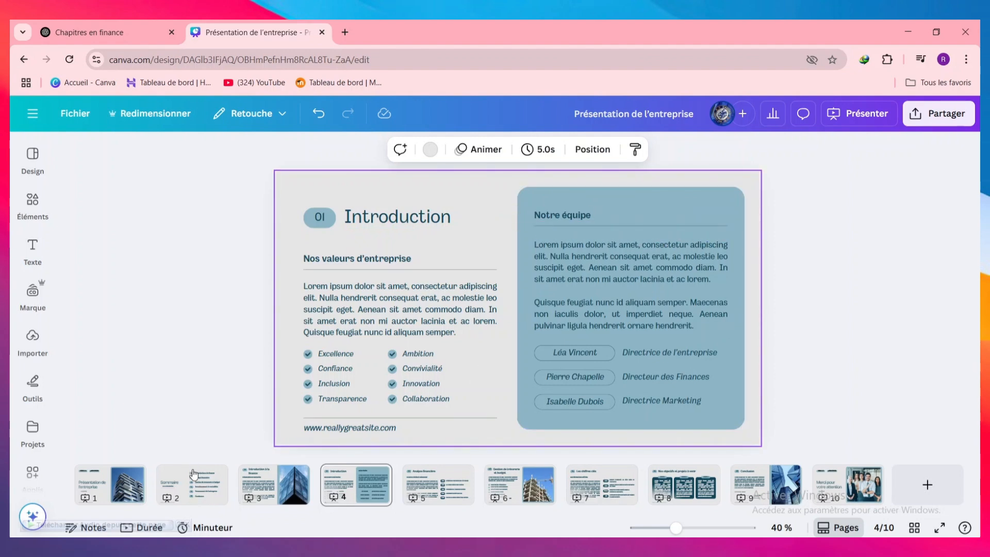
click(194, 473)
Step: Test the page link on the Sommaire entry "Analyse financière" and return to the Sommaire page
right_click(577, 264)
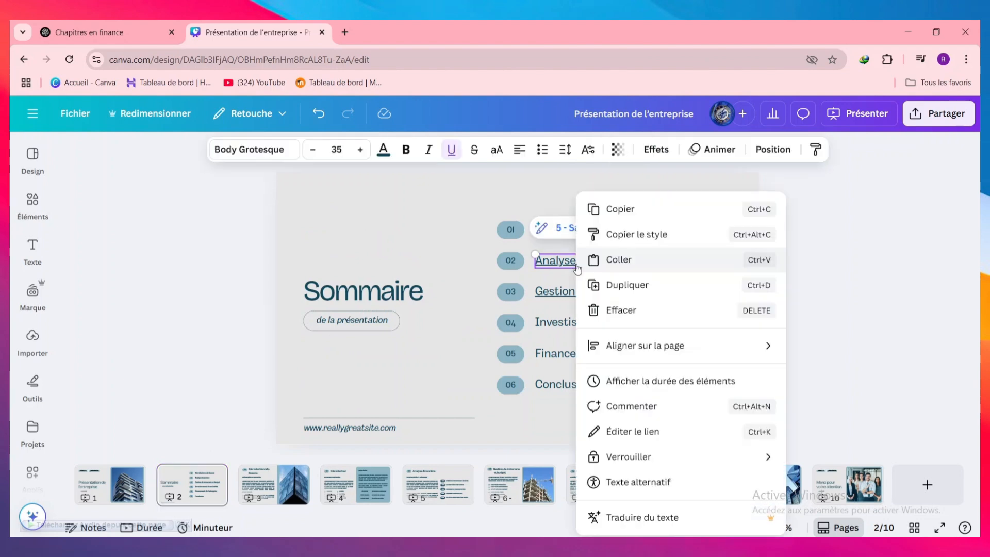
key(Escape)
click(569, 228)
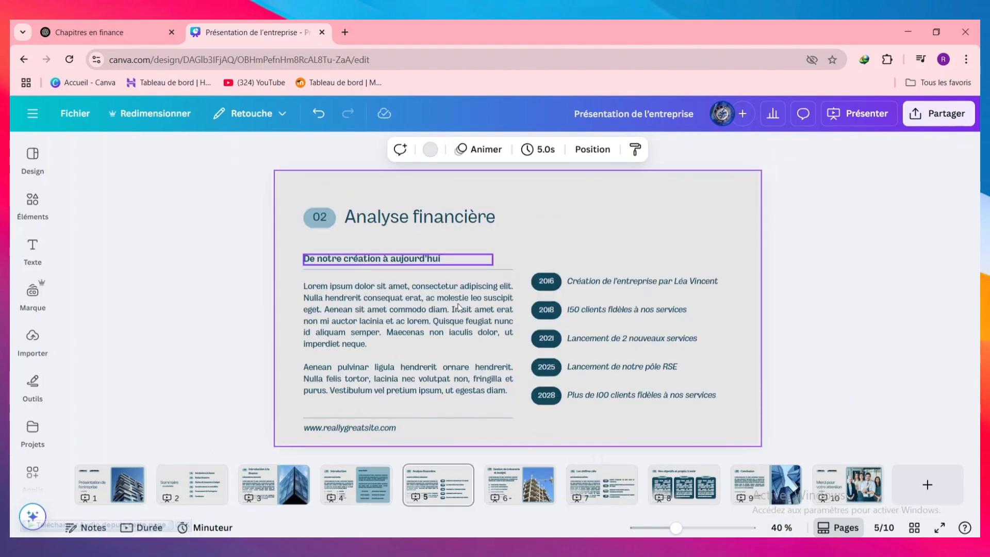
click(178, 499)
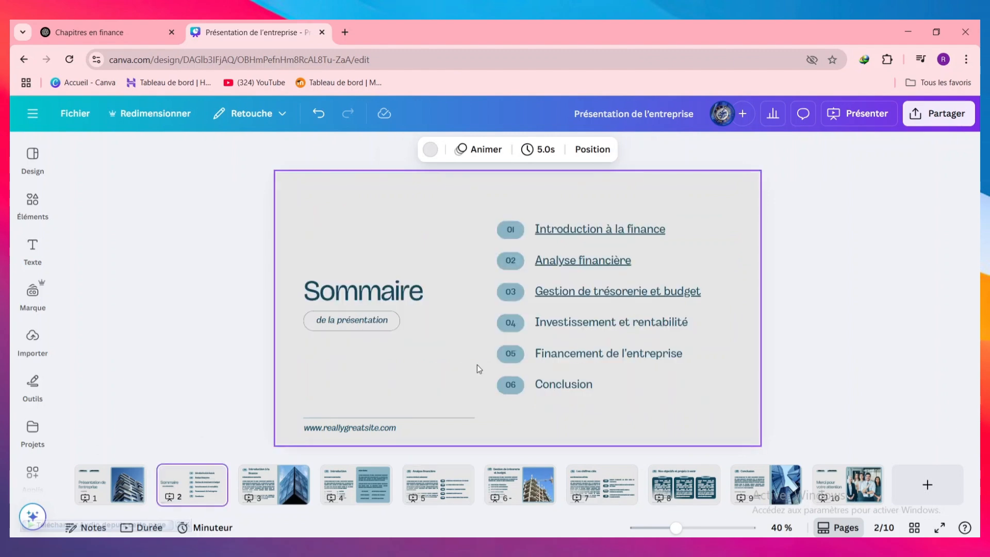
Step: Test the page link on the Sommaire entry "Gestion de trésorerie et budget"
right_click(633, 295)
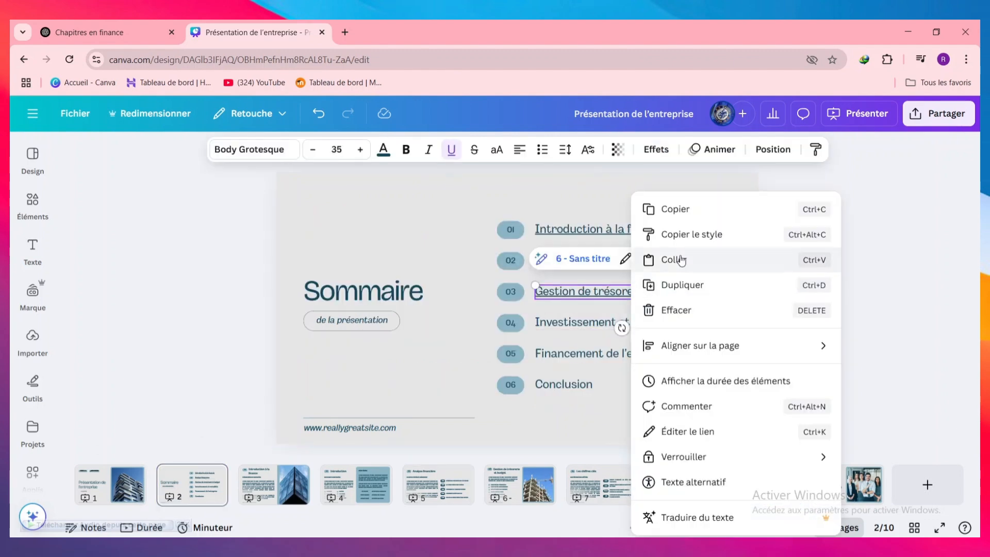
click(587, 260)
click(587, 261)
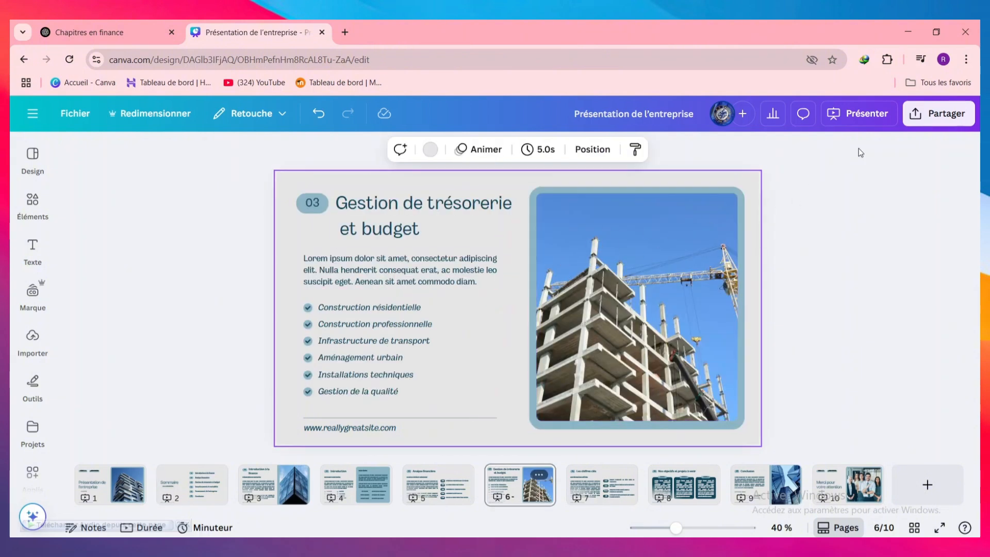
Step: Download pages 1–10 of the presentation as a PDF standard file
click(947, 121)
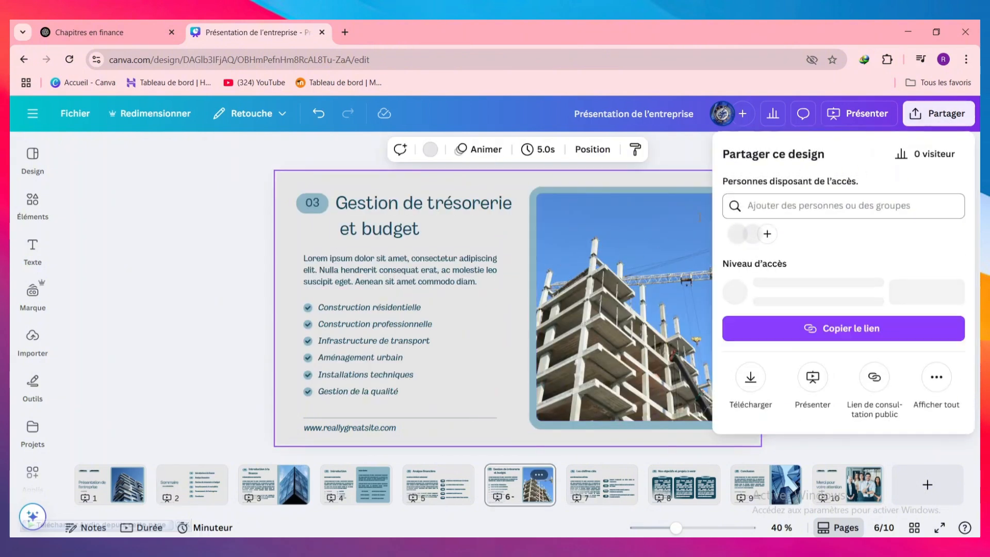
click(752, 377)
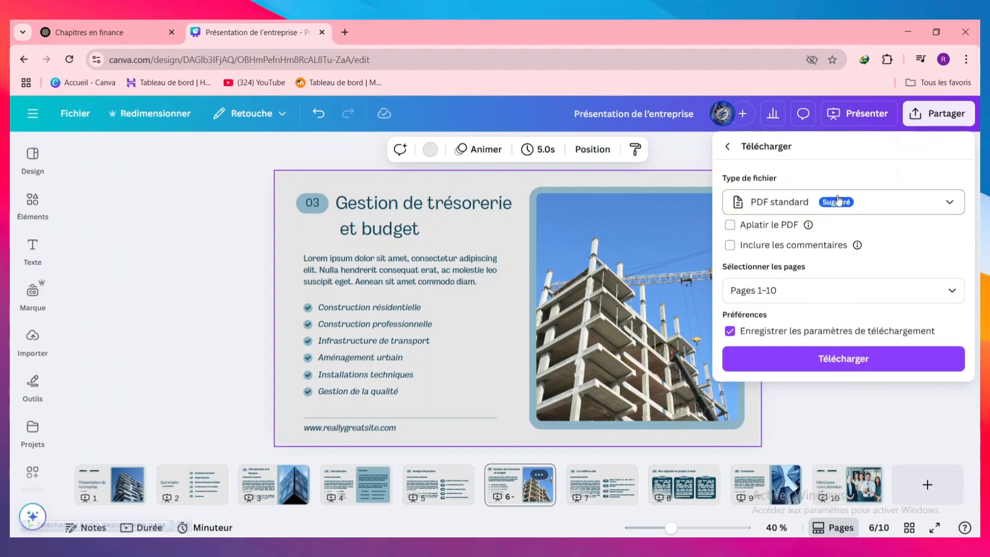
click(867, 362)
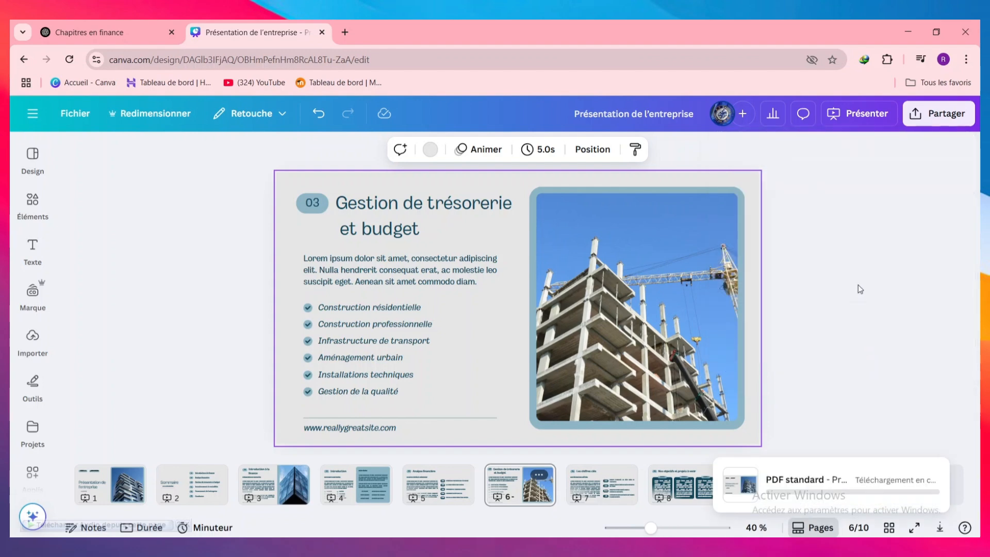